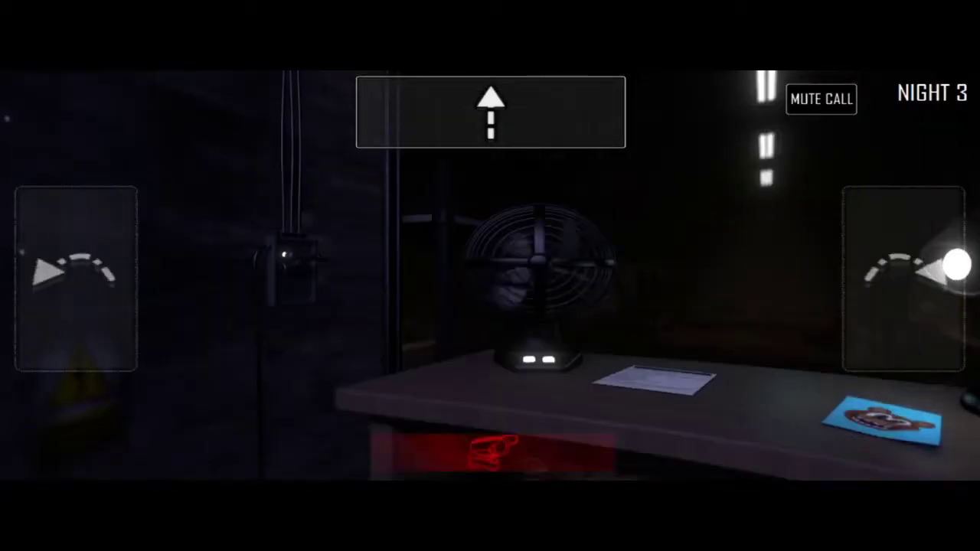
{"action": "left_click", "coordinate": [494, 453]}
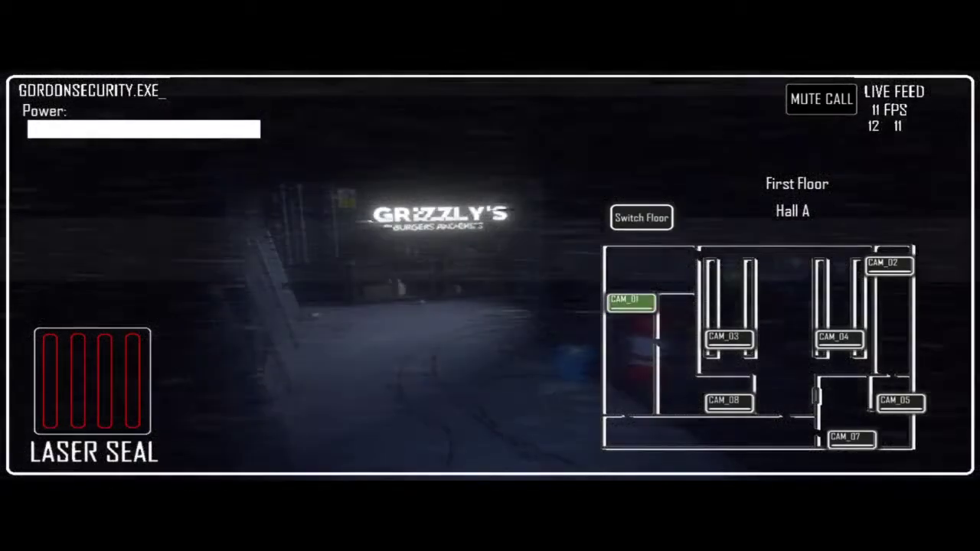
{"action": "left_click", "coordinate": [641, 217]}
{"action": "left_click", "coordinate": [827, 400]}
{"action": "left_click", "coordinate": [641, 218]}
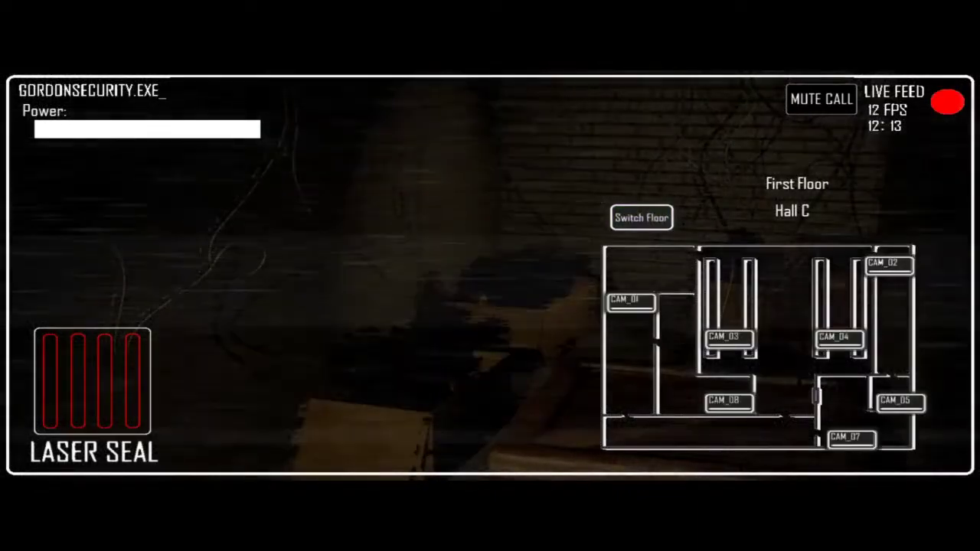
{"action": "left_click", "coordinate": [494, 505]}
{"action": "left_click", "coordinate": [490, 111]}
{"action": "left_click", "coordinate": [491, 505]}
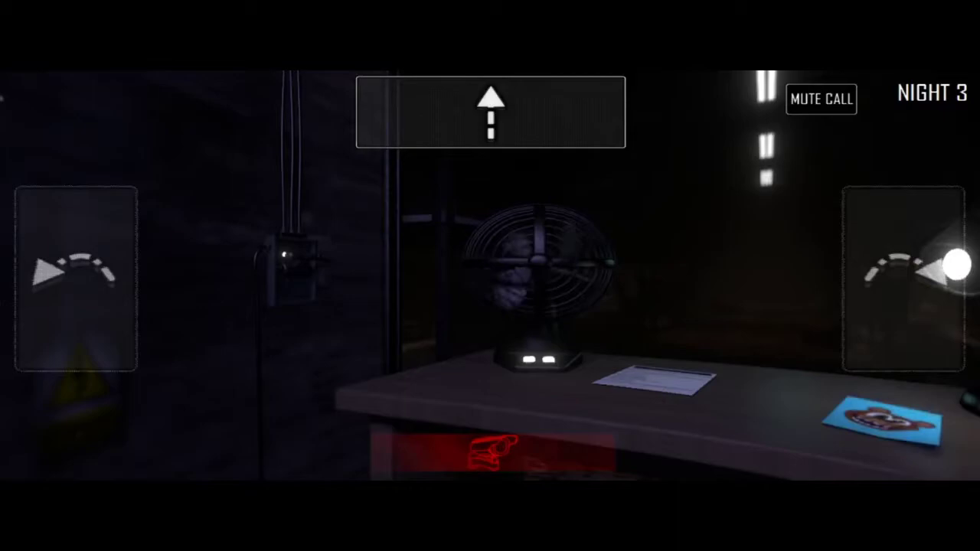
{"action": "left_click", "coordinate": [490, 112]}
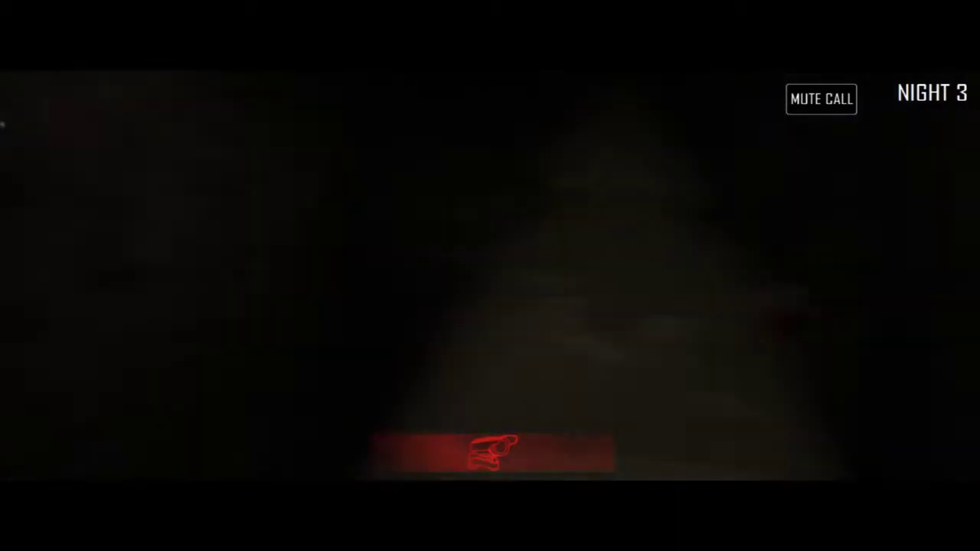
{"action": "left_click", "coordinate": [491, 505]}
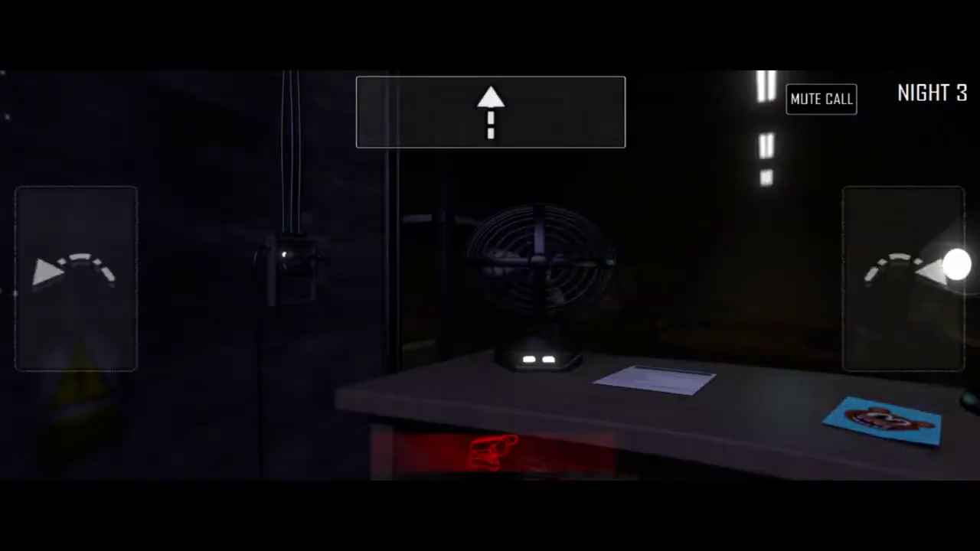
{"action": "left_click", "coordinate": [903, 280]}
{"action": "left_click", "coordinate": [76, 280]}
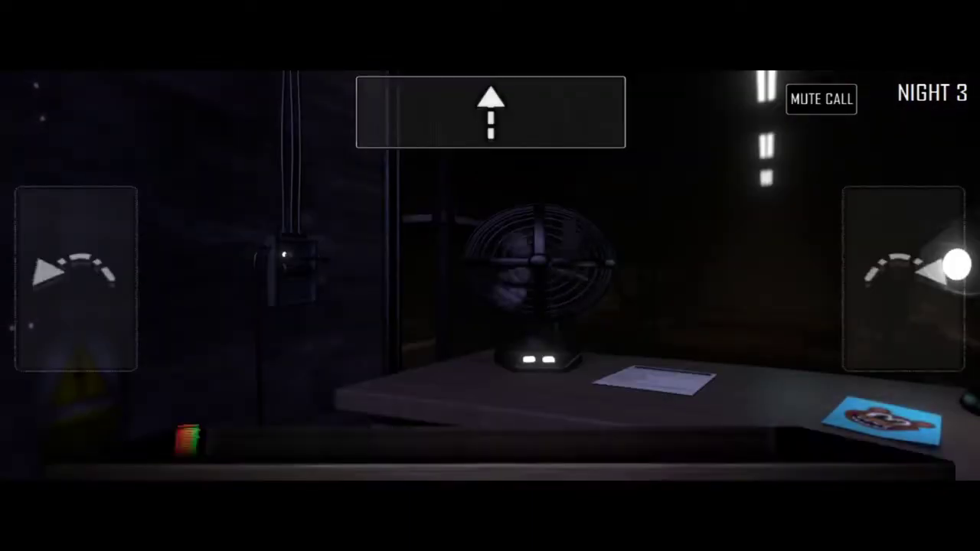
{"action": "left_click", "coordinate": [494, 456]}
{"action": "left_click", "coordinate": [491, 112]}
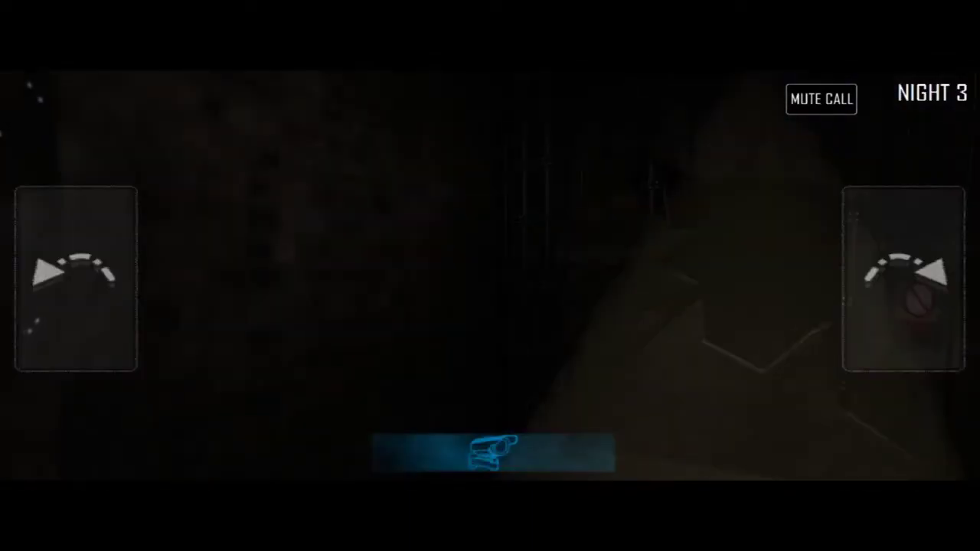
{"action": "left_click", "coordinate": [494, 456]}
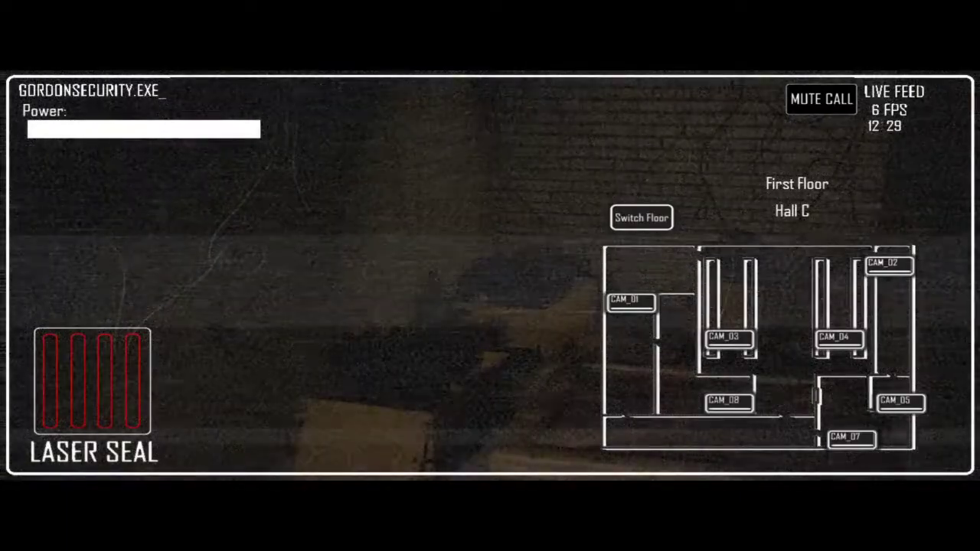
{"action": "left_click", "coordinate": [494, 456]}
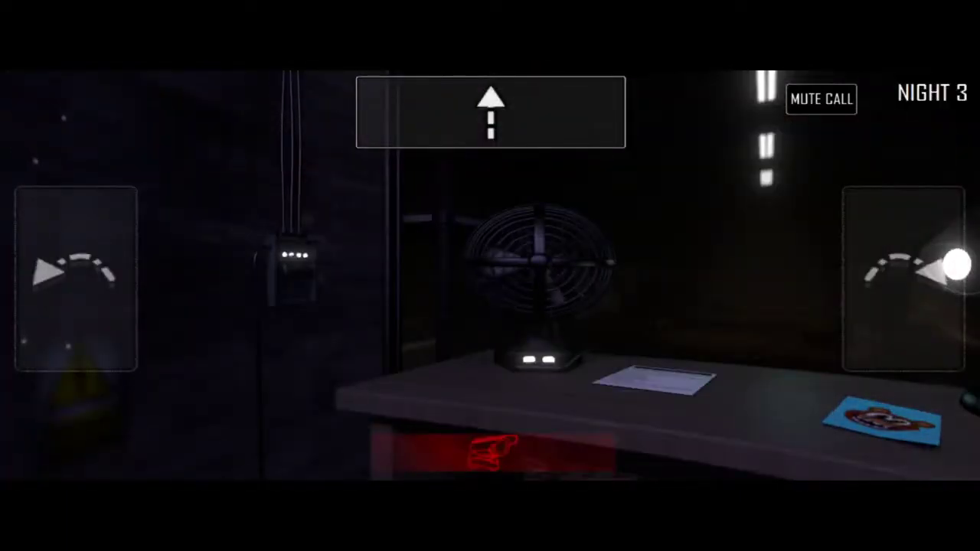
{"action": "left_click", "coordinate": [491, 112]}
{"action": "left_click", "coordinate": [494, 456]}
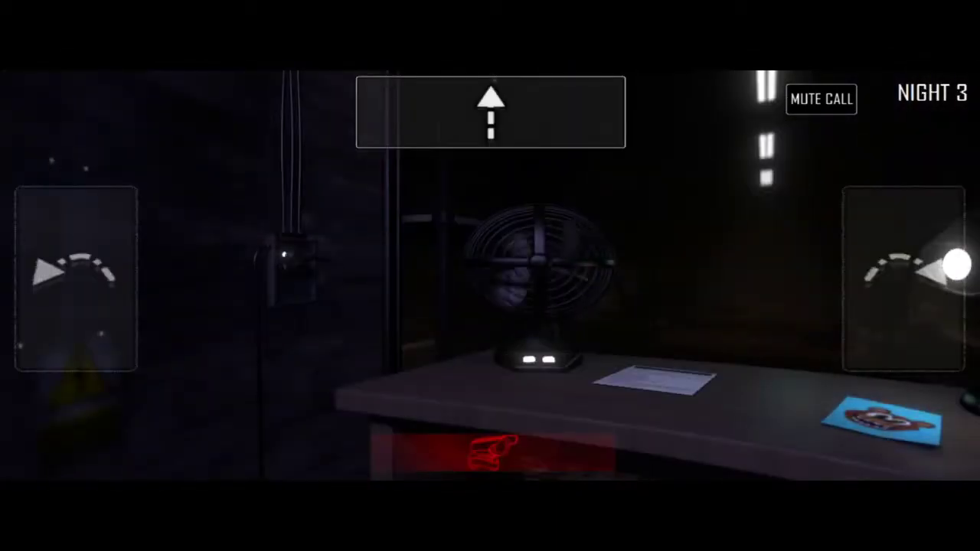
{"action": "left_click", "coordinate": [494, 456]}
{"action": "left_click", "coordinate": [494, 456]}
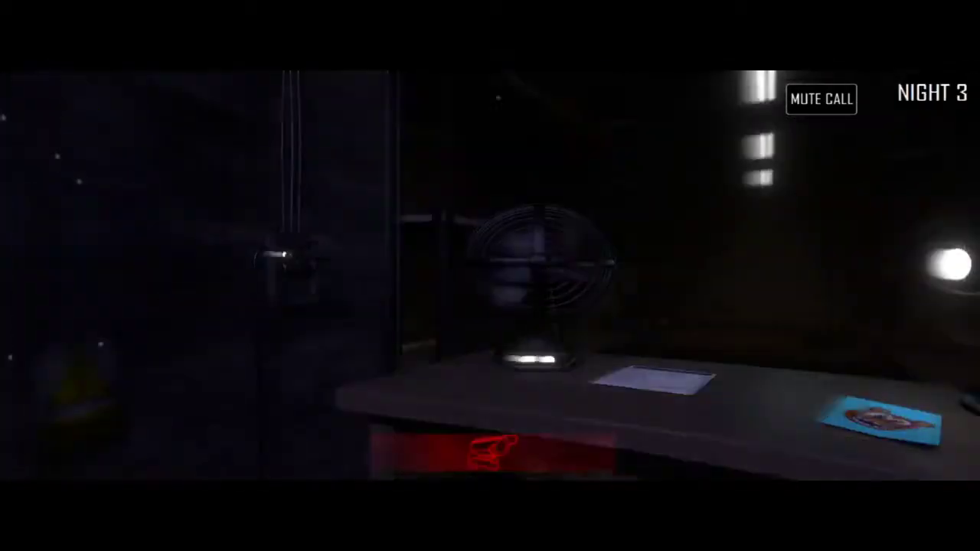
{"action": "left_click", "coordinate": [491, 112]}
{"action": "left_click", "coordinate": [494, 455]}
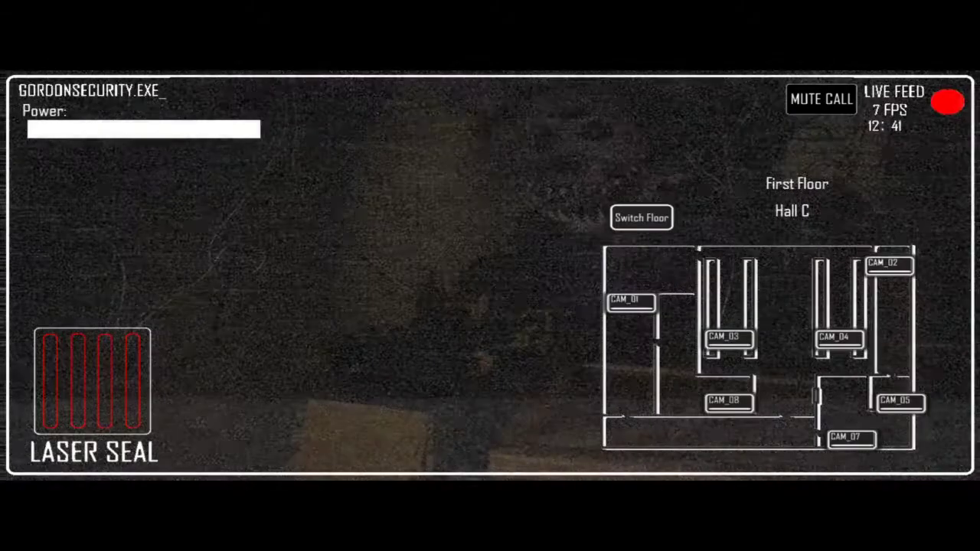
{"action": "left_click", "coordinate": [494, 455]}
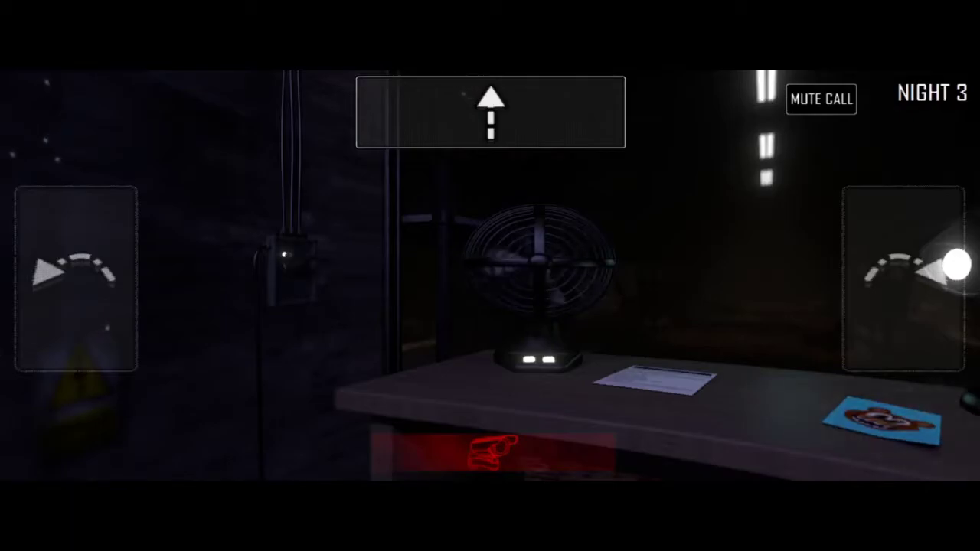
{"action": "left_click", "coordinate": [494, 456]}
{"action": "left_click", "coordinate": [494, 455]}
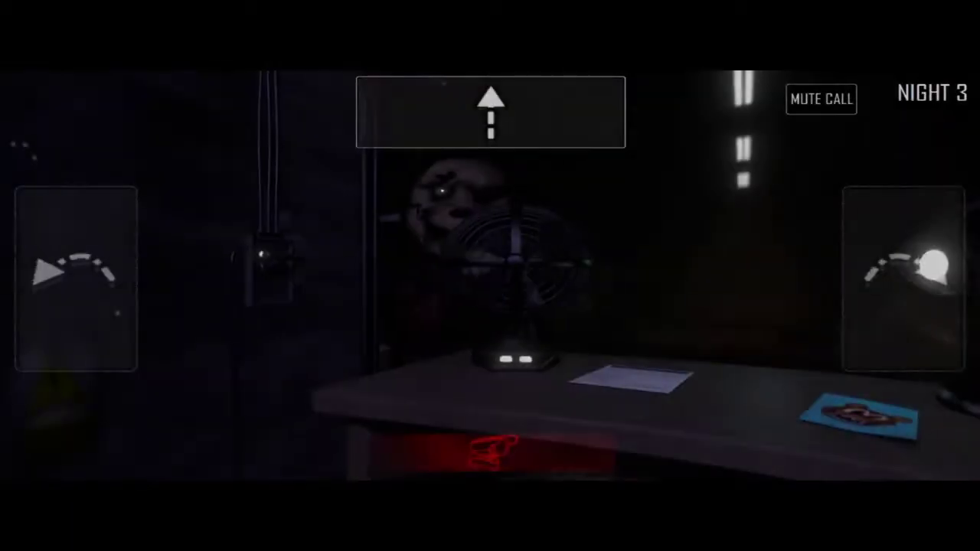
{"action": "left_click", "coordinate": [904, 280]}
{"action": "left_click", "coordinate": [689, 284]}
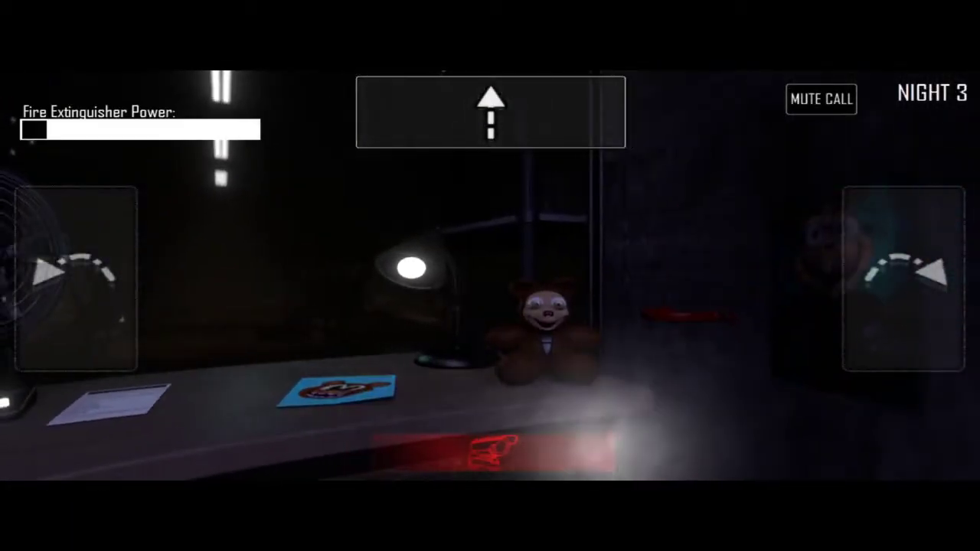
{"action": "left_click", "coordinate": [77, 280]}
{"action": "left_click", "coordinate": [491, 253]}
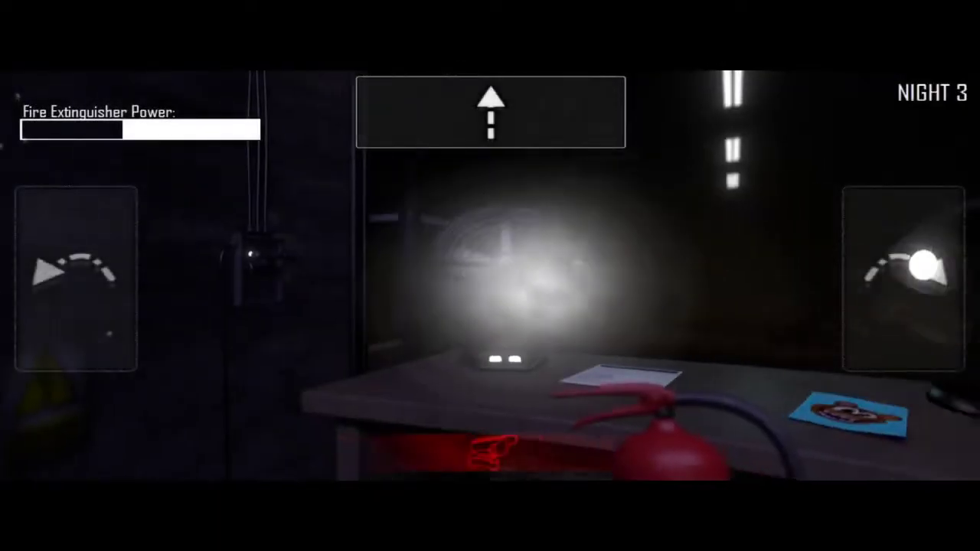
{"action": "left_click", "coordinate": [904, 279]}
{"action": "left_click", "coordinate": [490, 459]}
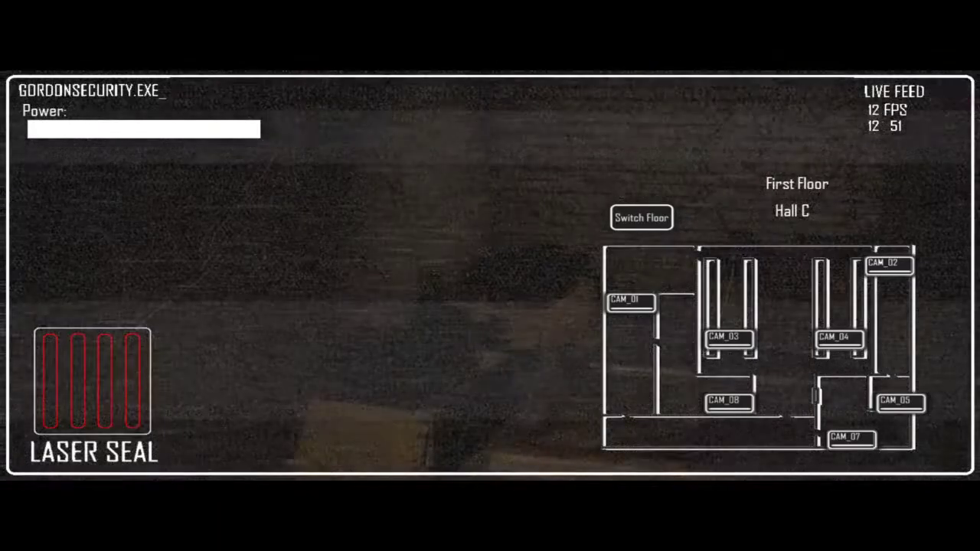
{"action": "left_click", "coordinate": [491, 459]}
{"action": "left_click", "coordinate": [76, 280]}
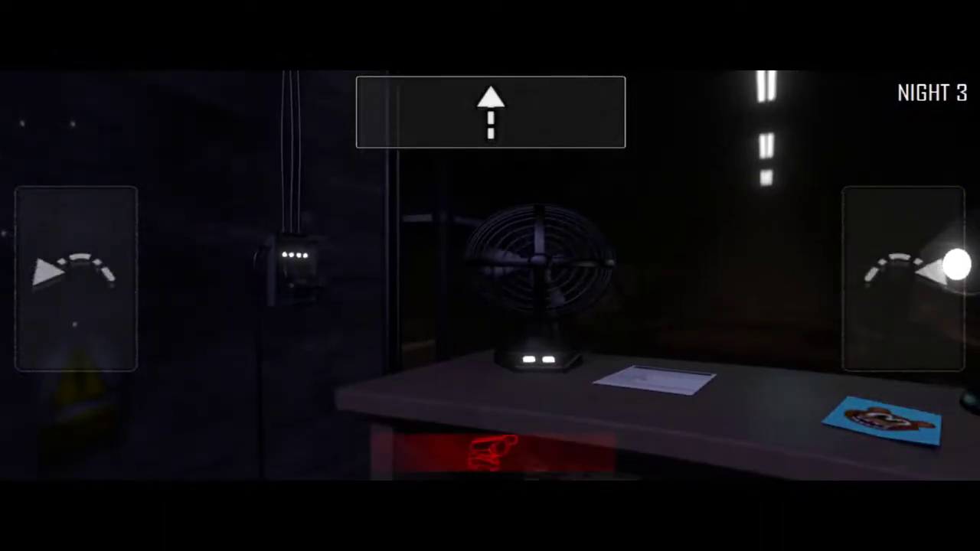
{"action": "left_click", "coordinate": [490, 111]}
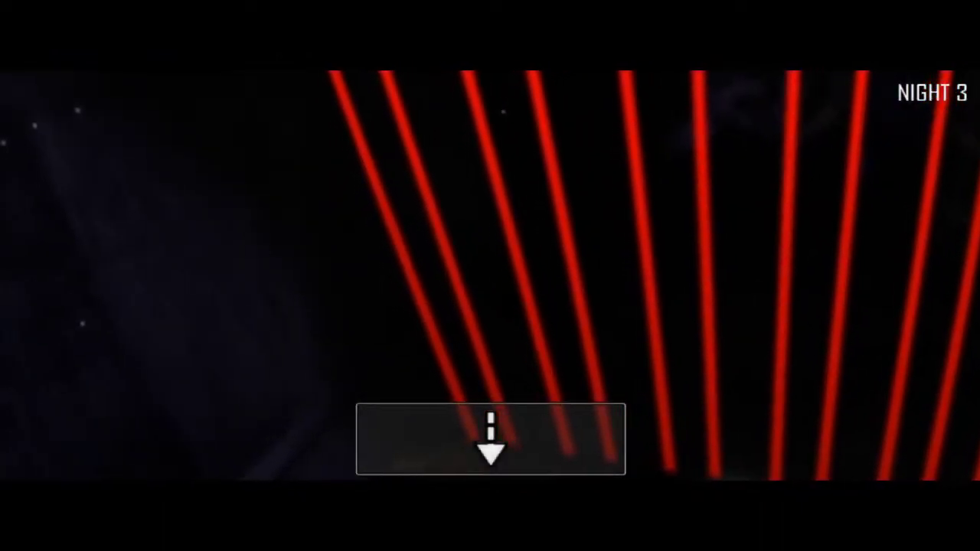
{"action": "left_click", "coordinate": [490, 439]}
{"action": "left_click", "coordinate": [903, 280]}
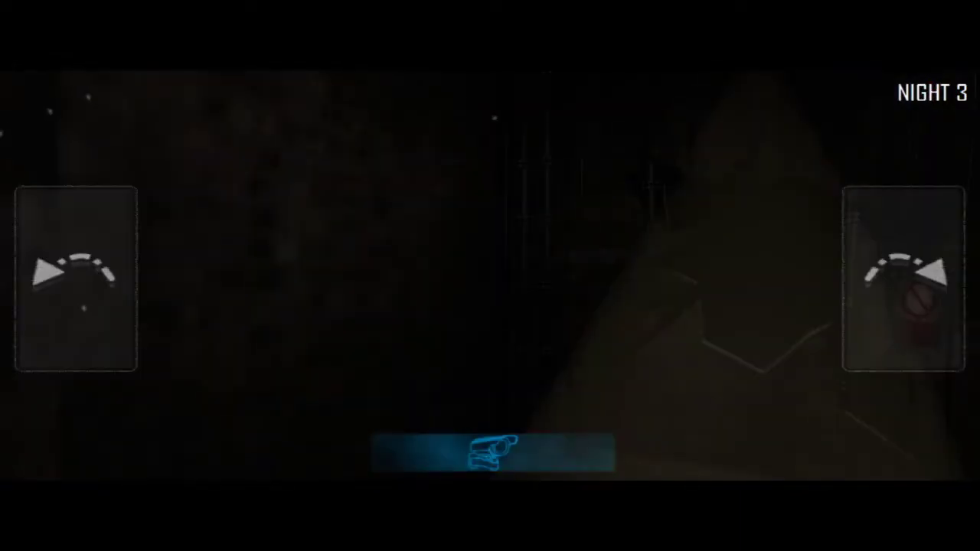
{"action": "left_click", "coordinate": [76, 279]}
{"action": "left_click", "coordinate": [490, 460]}
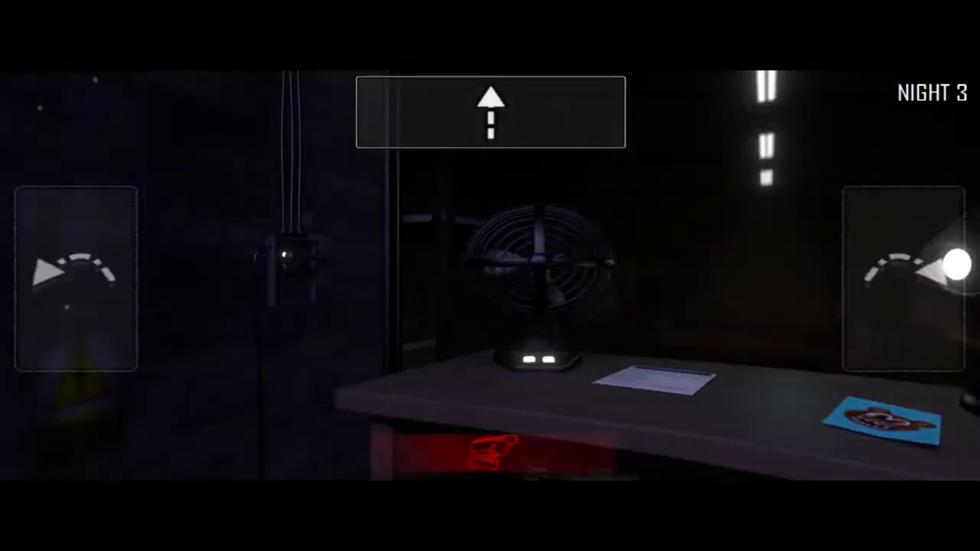
{"action": "left_click", "coordinate": [490, 456]}
{"action": "left_click", "coordinate": [490, 455]}
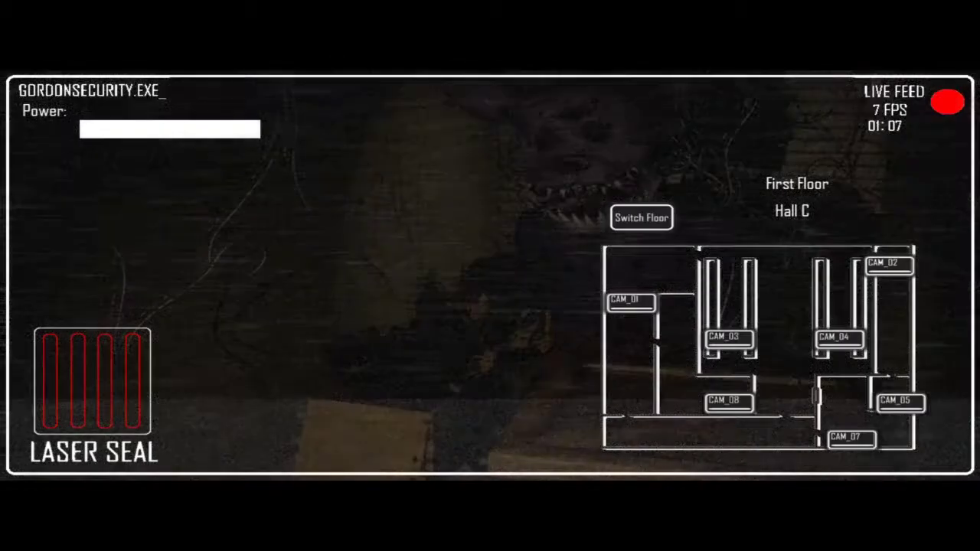
{"action": "left_click", "coordinate": [490, 460]}
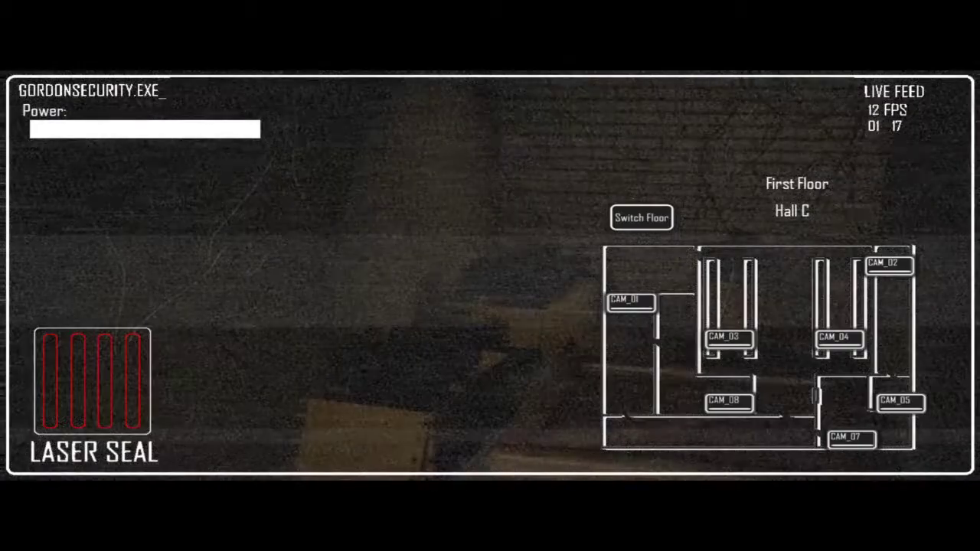
{"action": "left_click", "coordinate": [490, 459]}
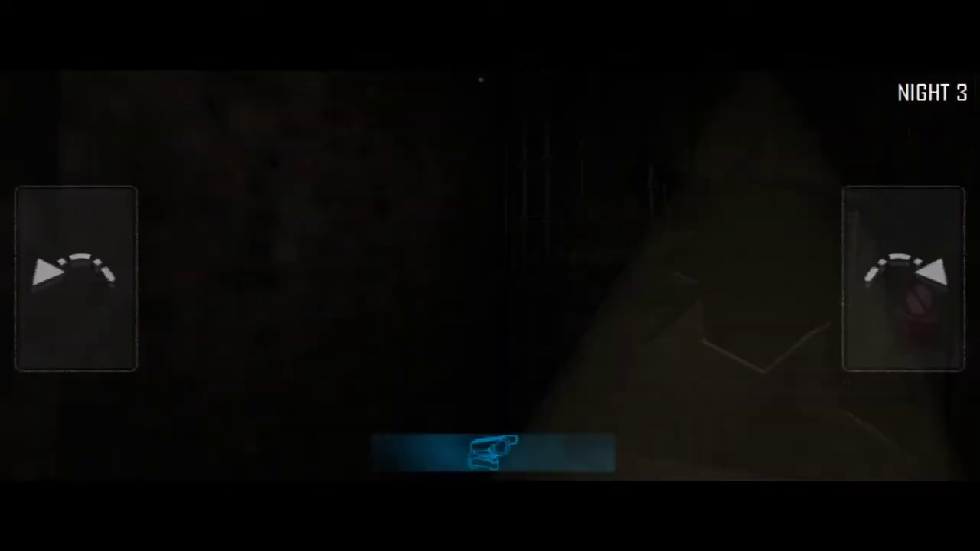
{"action": "left_click", "coordinate": [958, 265]}
{"action": "left_click", "coordinate": [904, 278]}
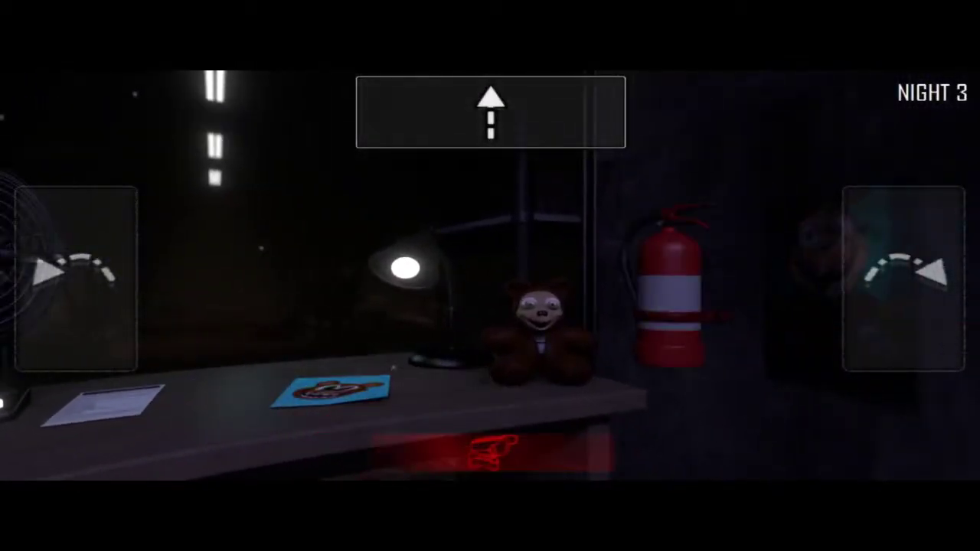
{"action": "left_click", "coordinate": [958, 265]}
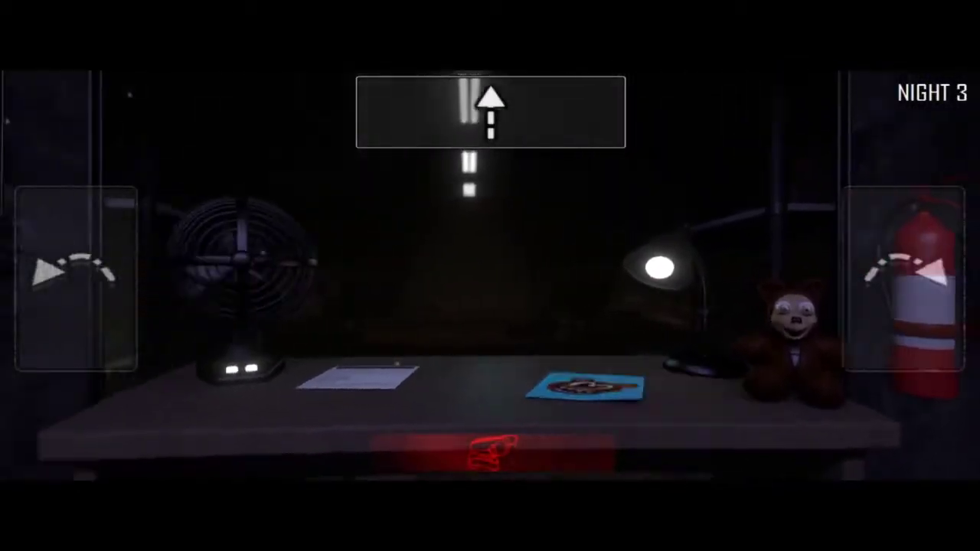